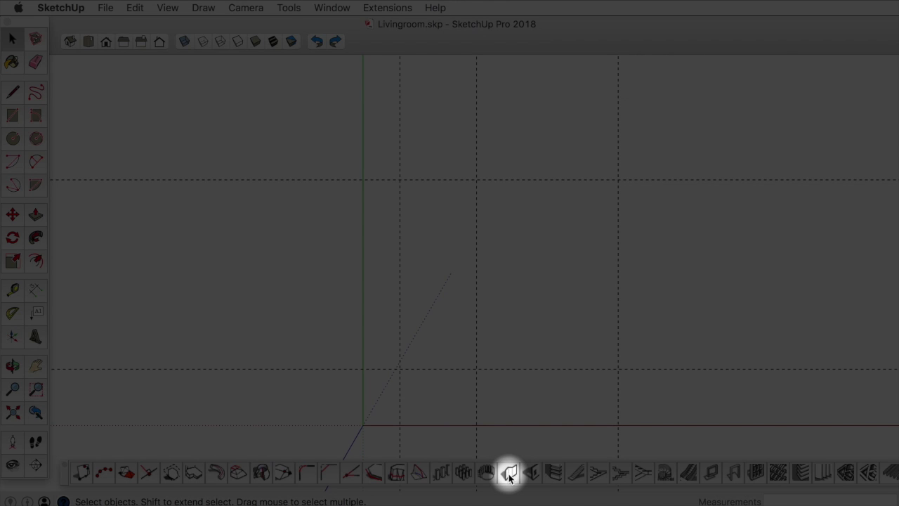
# - Open the 1001bit Create Vertical Wall dialog from the bottom toolbar
pyautogui.click(509, 474)
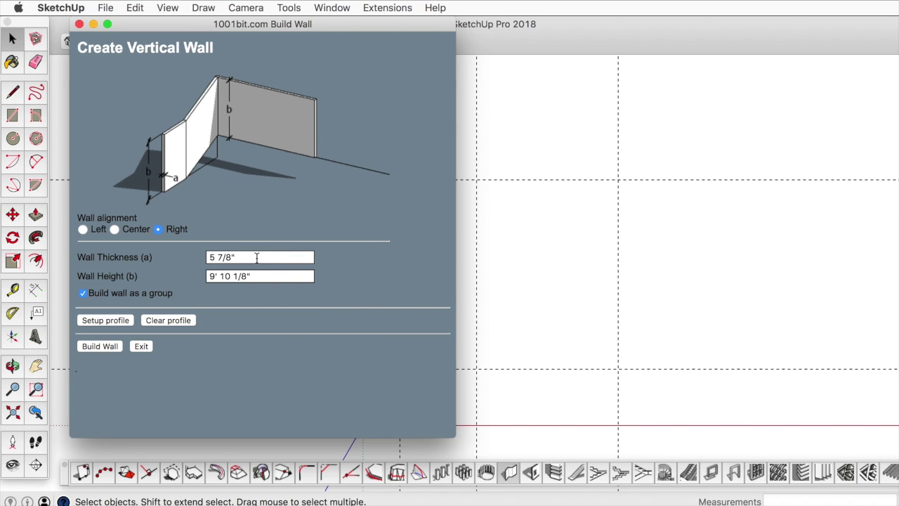
# - Enter a wall thickness of 6 and a wall height of 9' in Create Vertical Wall
pyautogui.moveTo(260, 257); pyautogui.dragTo(172, 247)
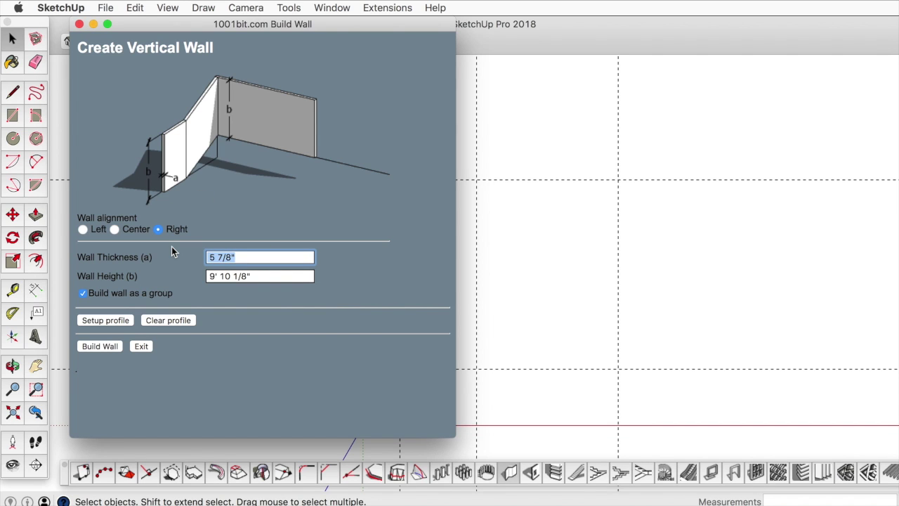
pyautogui.write('6')
pyautogui.press('Tab')
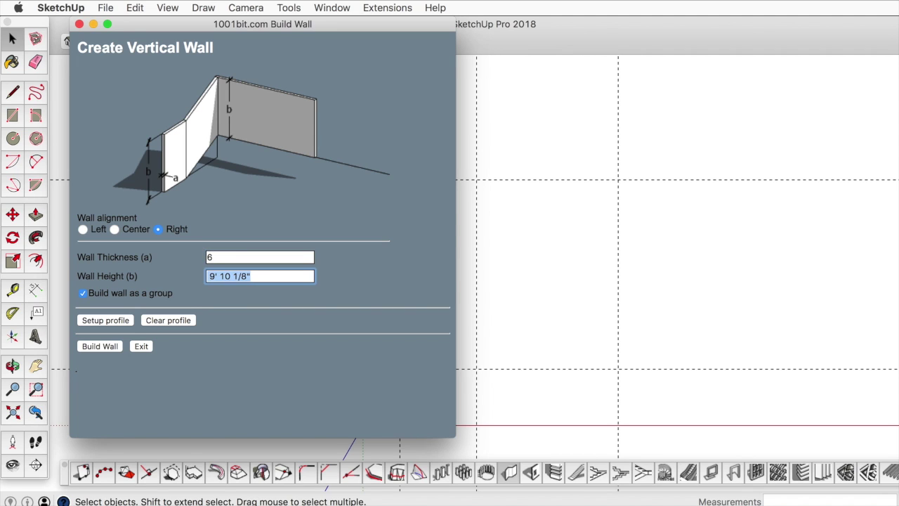
pyautogui.write('9')
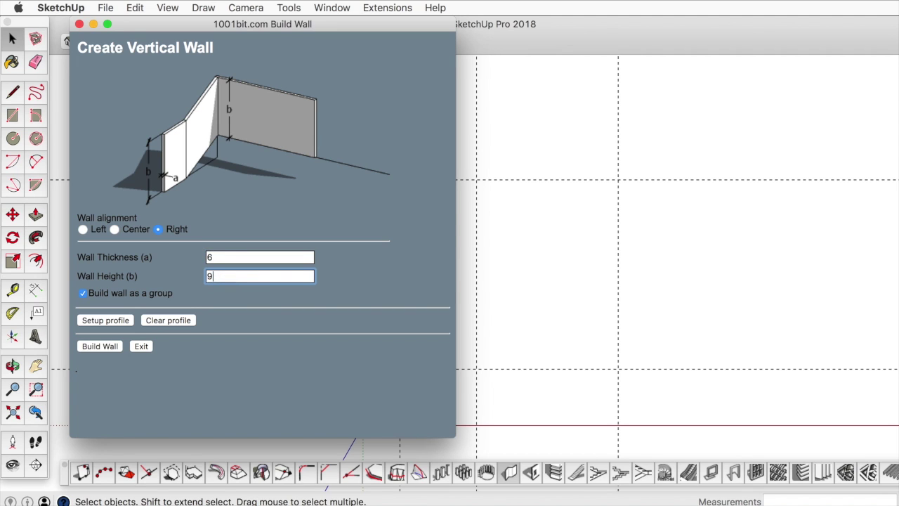
# - Enable 'Build wall as a group', commit the 9' height, and launch the wall tool
pyautogui.click(83, 294)
pyautogui.click(158, 230)
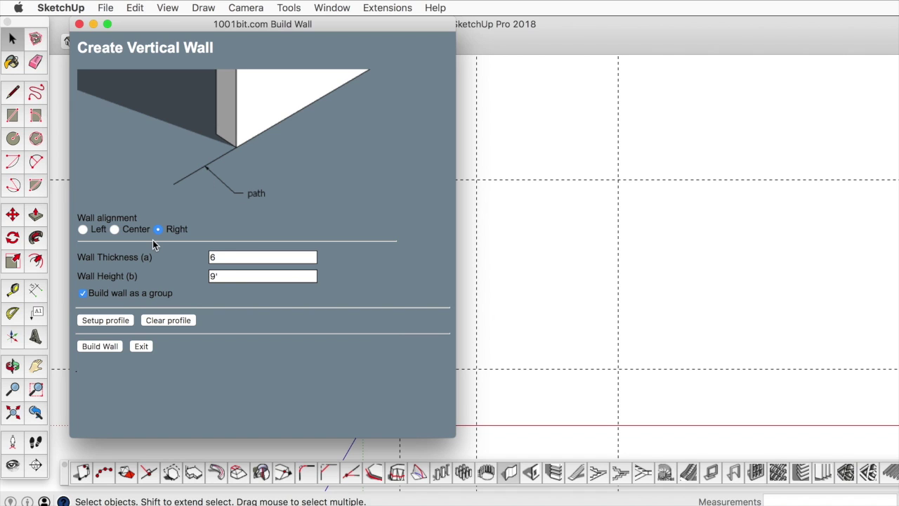
pyautogui.click(99, 346)
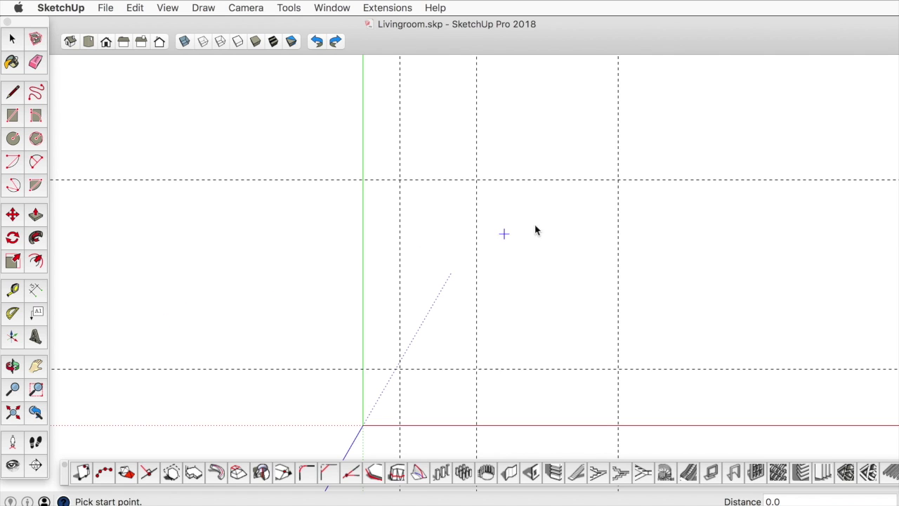
# - Trace a stray wall path from the upper-right guide intersection, then discard it unfinished
pyautogui.click(618, 179)
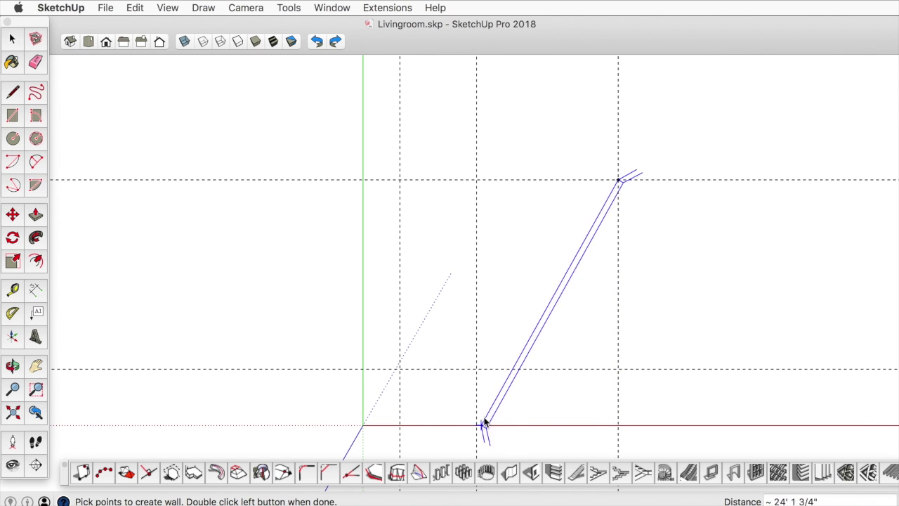
pyautogui.click(619, 426)
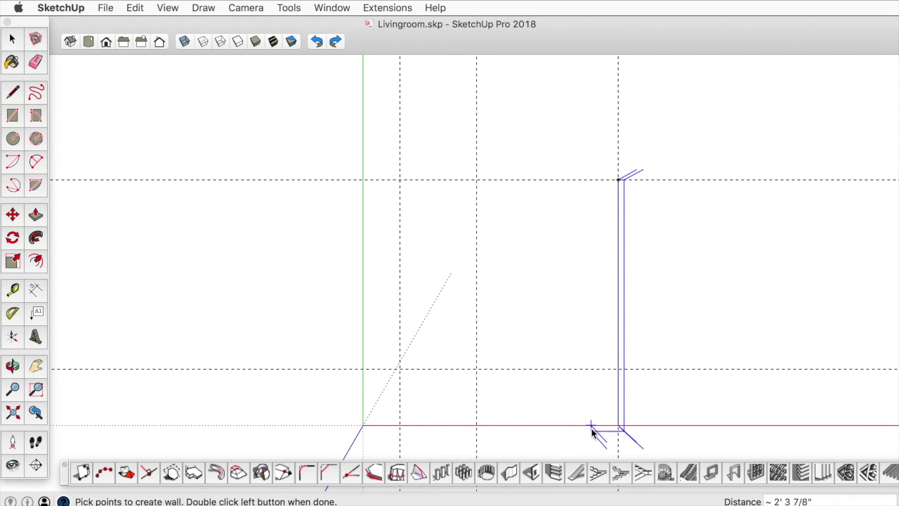
pyautogui.click(399, 428)
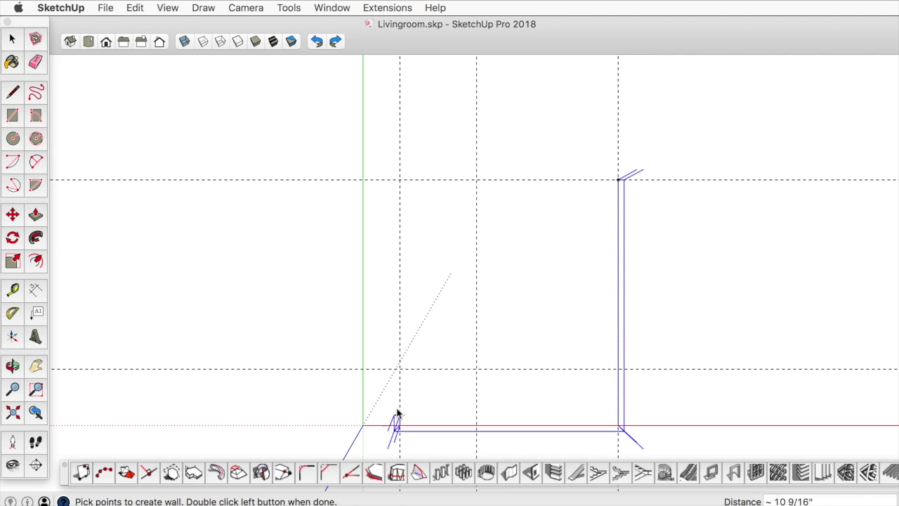
pyautogui.click(397, 370)
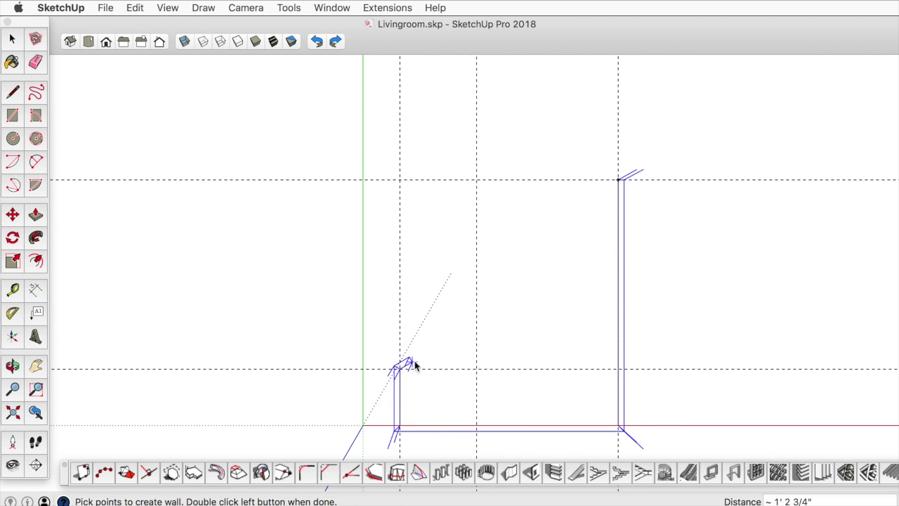
pyautogui.click(462, 306)
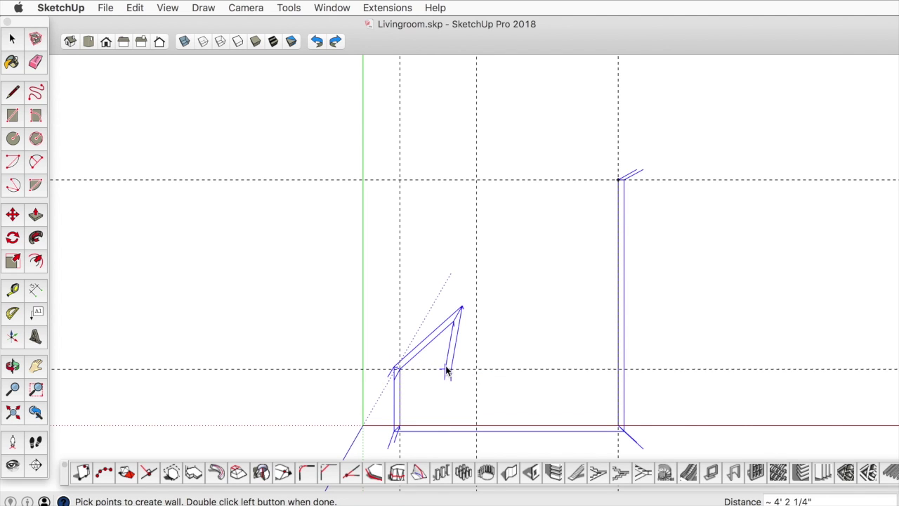
pyautogui.click(452, 392)
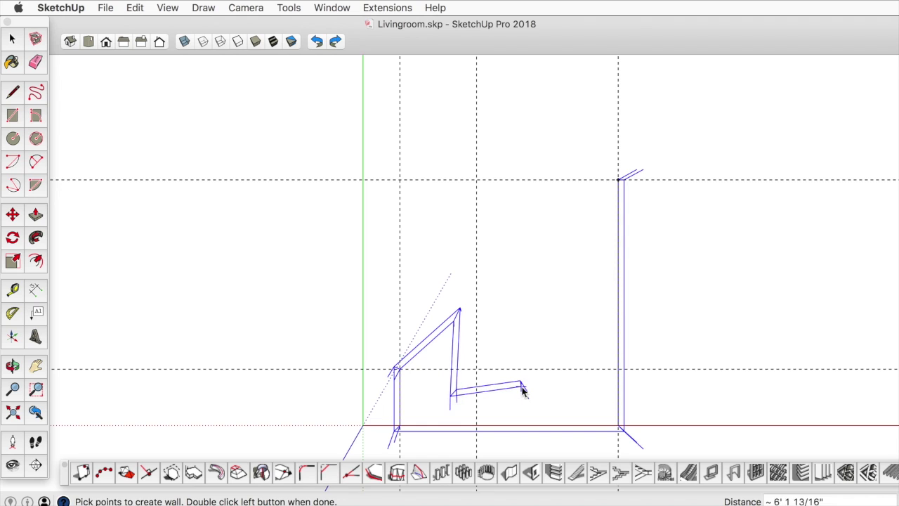
pyautogui.click(519, 383)
pyautogui.click(535, 314)
pyautogui.click(581, 267)
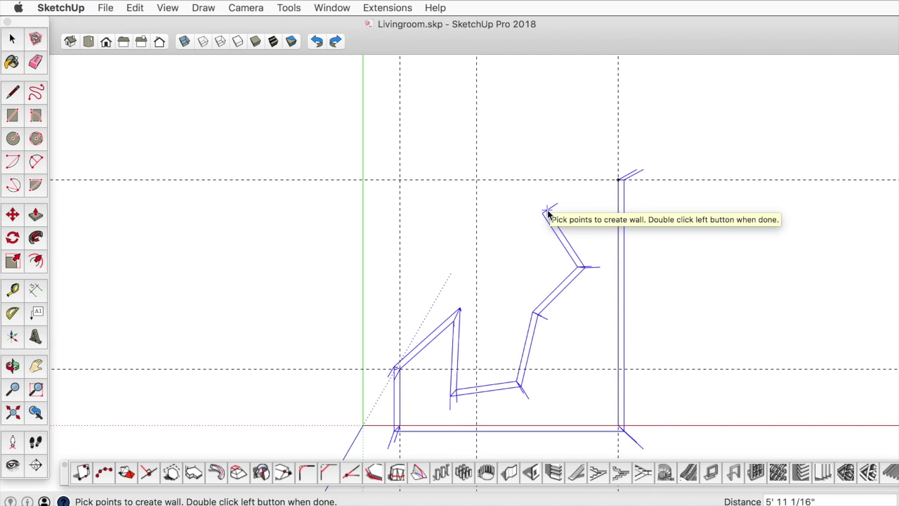
pyautogui.press('Escape')
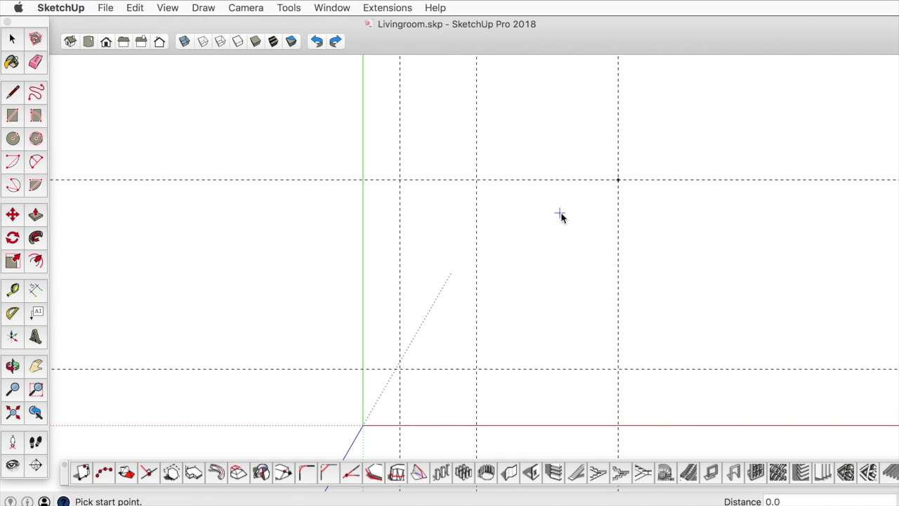
# - Build a closed trial wall loop along the guide intersections, ending at the upper-right start
pyautogui.click(618, 180)
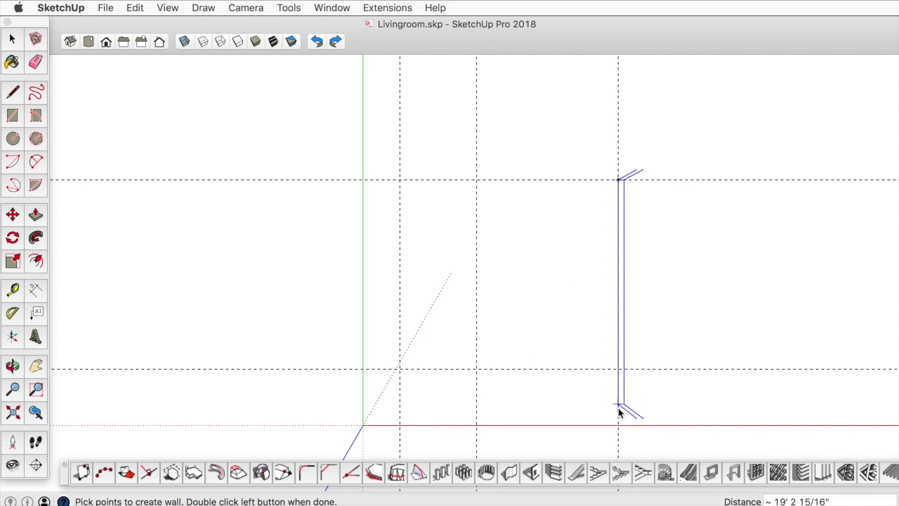
pyautogui.click(618, 426)
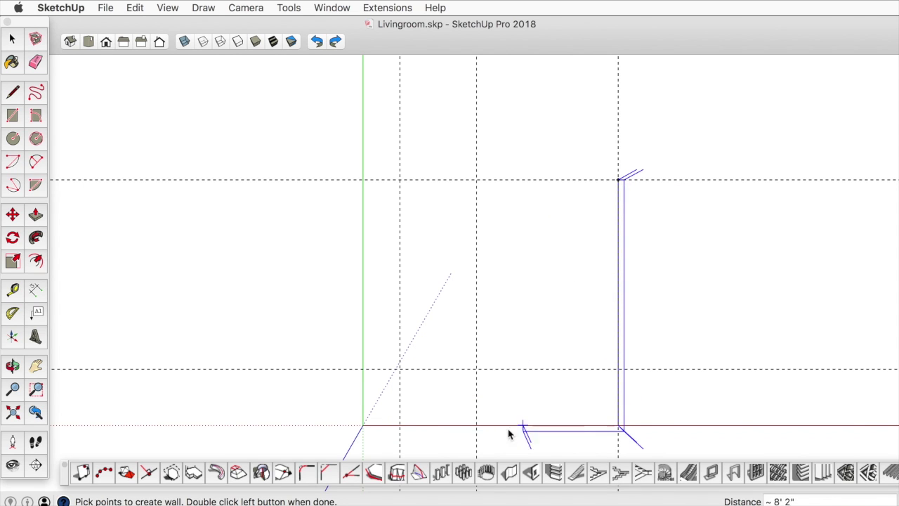
pyautogui.click(399, 427)
pyautogui.click(399, 370)
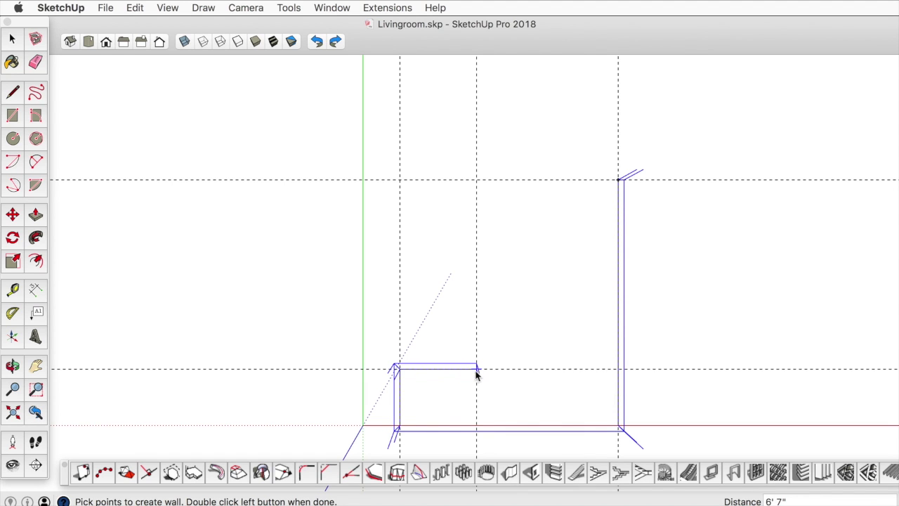
pyautogui.click(477, 370)
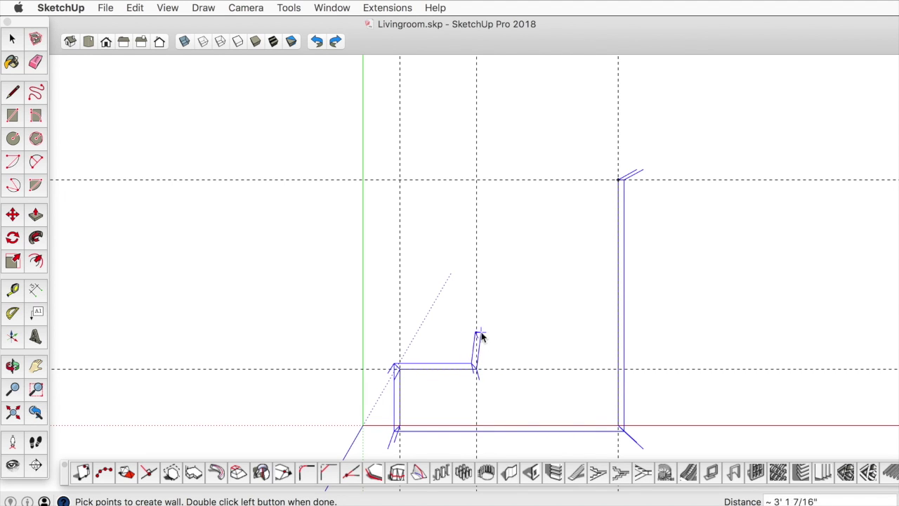
pyautogui.doubleClick(619, 182)
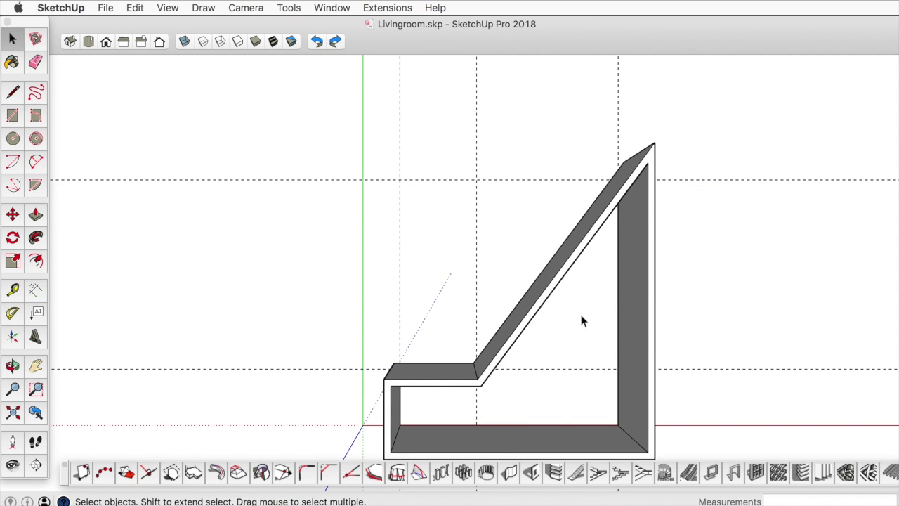
# - Select the trial walls in a 3D view and delete them
pyautogui.moveTo(581, 316); pyautogui.dragTo(565, 279, button='middle')
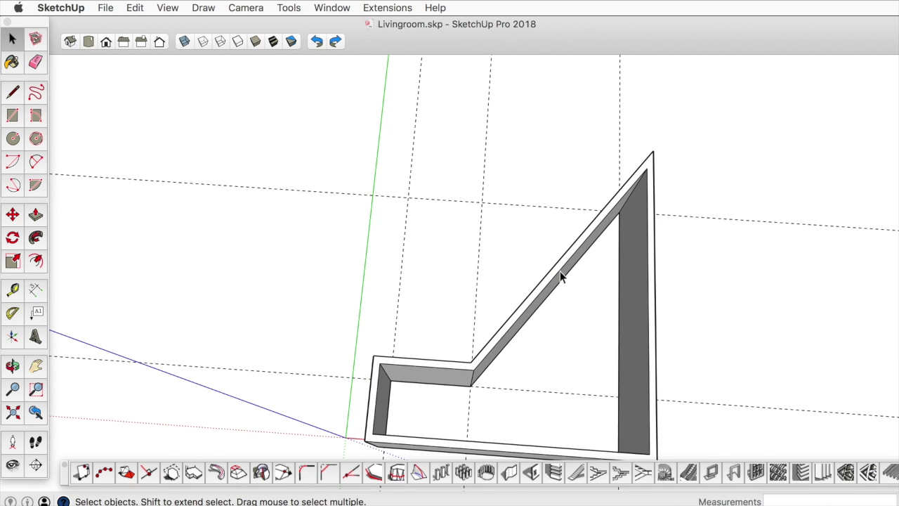
pyautogui.click(560, 272)
pyautogui.press('Delete')
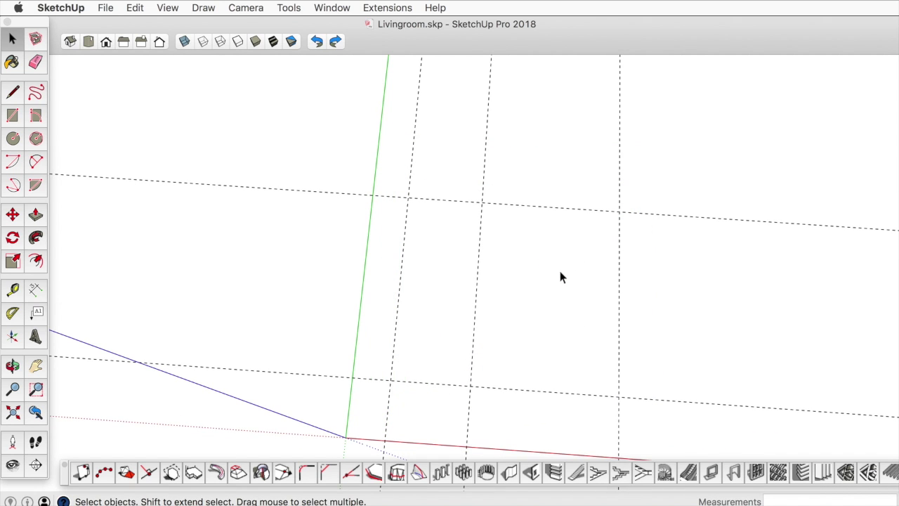
# - Trace walls from the right guide down to the red axis, left, up, then right to the middle guide
pyautogui.click(511, 471)
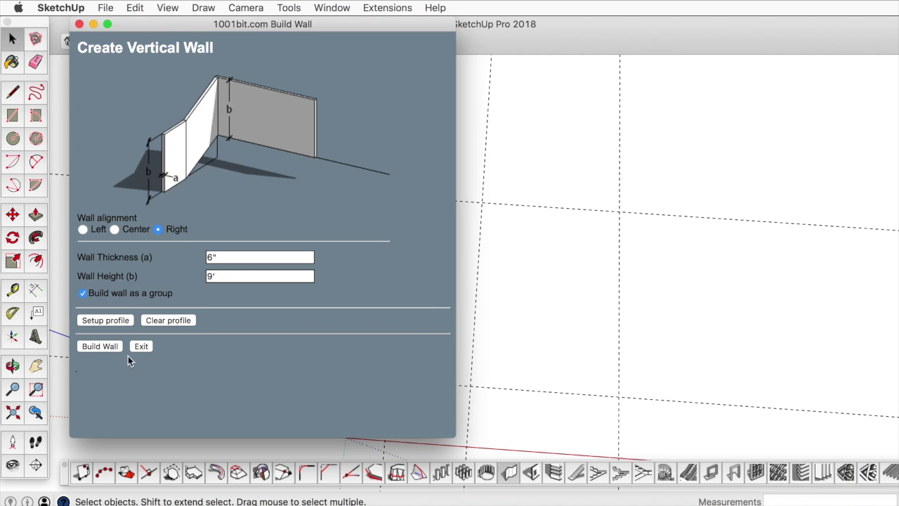
pyautogui.click(104, 346)
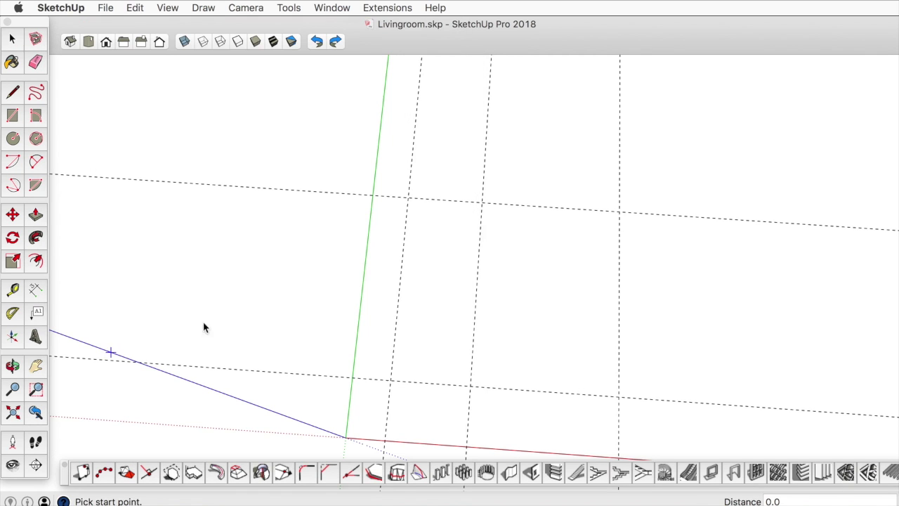
pyautogui.click(618, 211)
pyautogui.moveTo(618, 407)
pyautogui.mouseDown(button='middle')
pyautogui.moveTo(611, 381)
pyautogui.moveTo(612, 407)
pyautogui.mouseUp(button='middle')
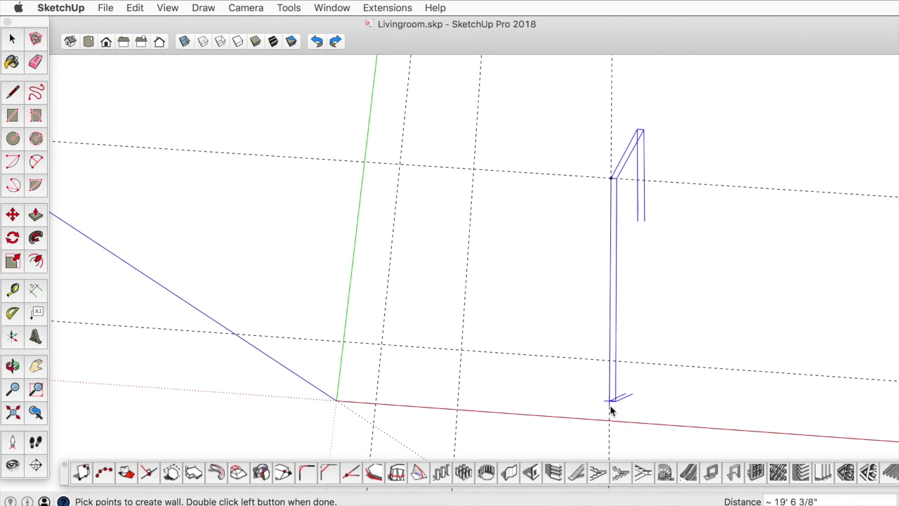
pyautogui.click(608, 422)
pyautogui.click(372, 404)
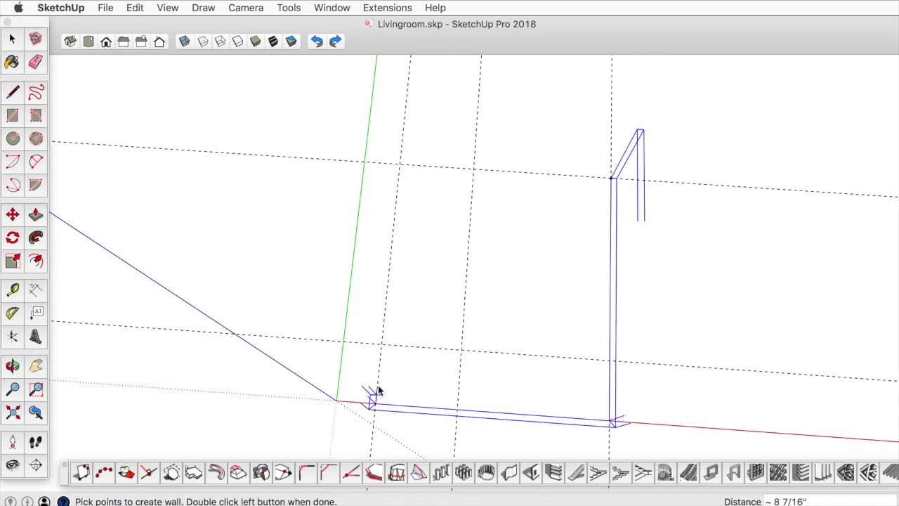
pyautogui.click(381, 342)
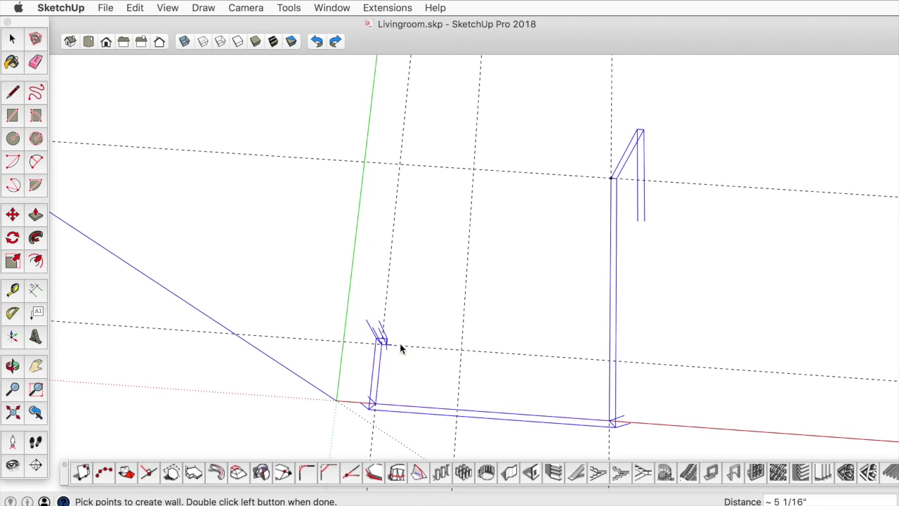
pyautogui.click(460, 347)
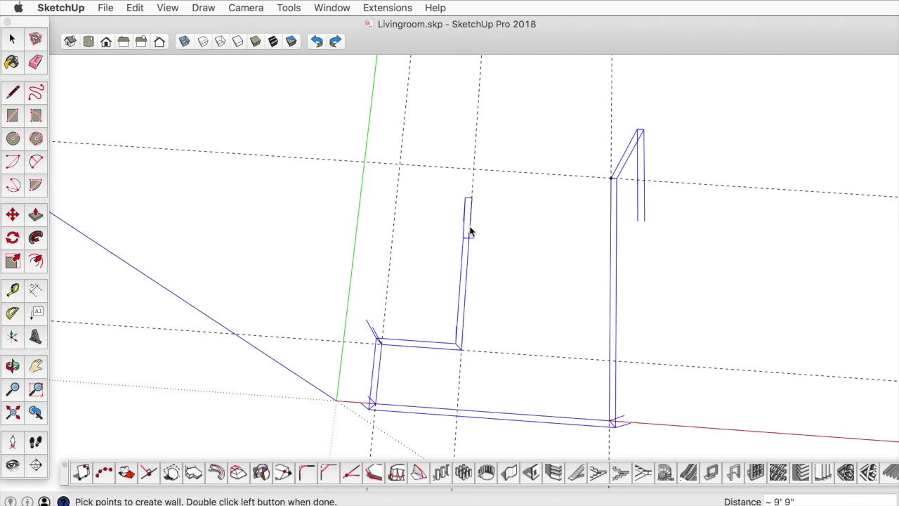
pyautogui.doubleClick(475, 172)
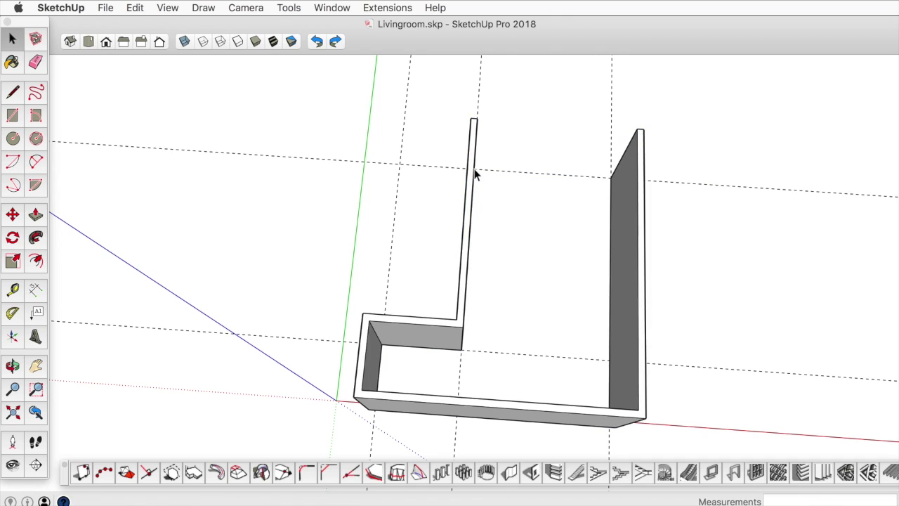
pyautogui.moveTo(382, 223); pyautogui.dragTo(449, 273, button='middle')
pyautogui.scroll(5, 342, 256)
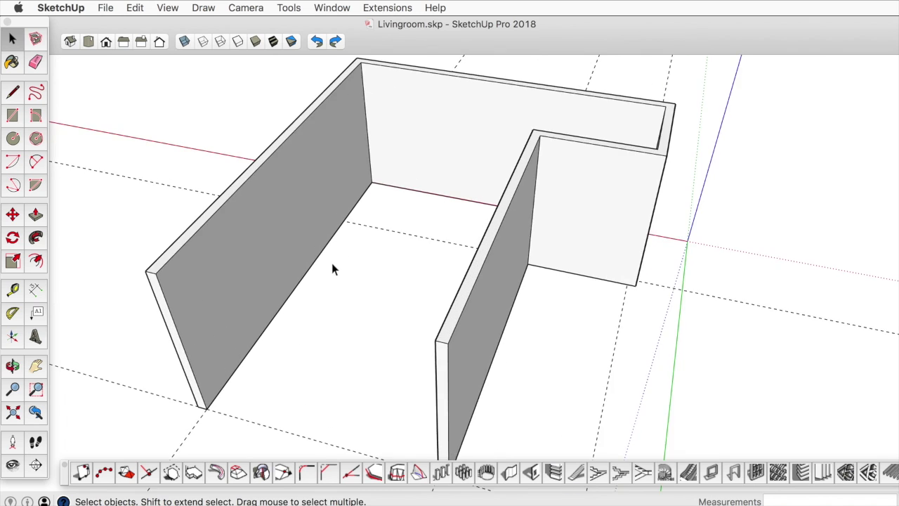
pyautogui.keyDown('shift'); pyautogui.moveTo(333, 267); pyautogui.dragTo(394, 239, button='middle'); pyautogui.keyUp('shift')
pyautogui.click(280, 216)
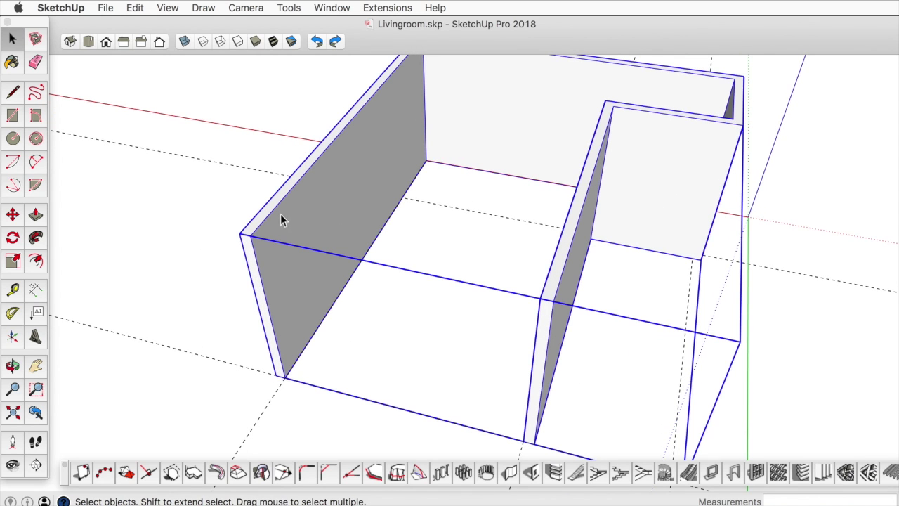
pyautogui.click(232, 200)
pyautogui.click(278, 224)
pyautogui.click(205, 181)
# - Inside the wall group, push the interior wall's end back 15' 9" flush with the corner
pyautogui.click(272, 219)
pyautogui.click(215, 199)
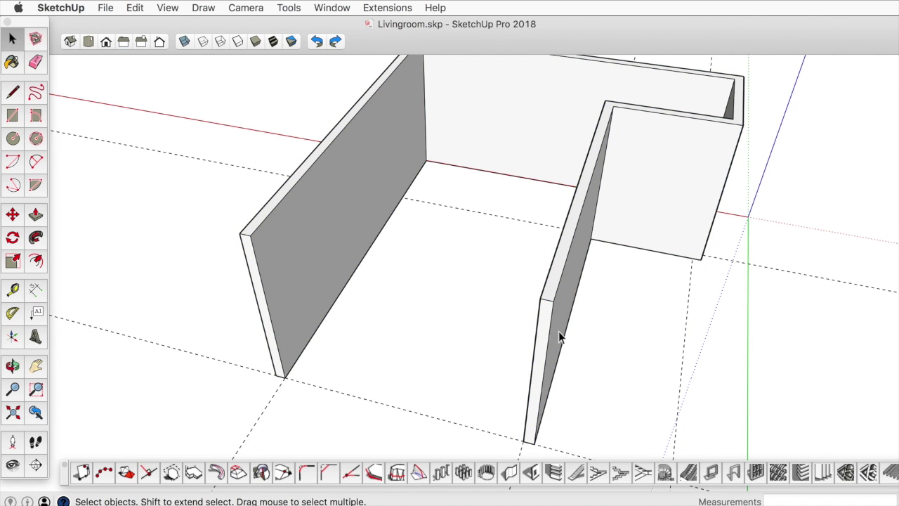
pyautogui.moveTo(558, 331); pyautogui.dragTo(460, 211, button='middle')
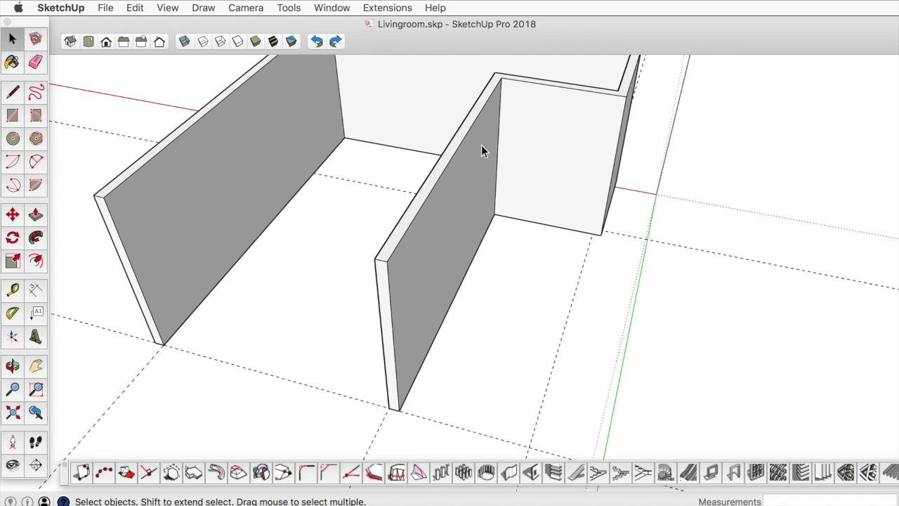
pyautogui.doubleClick(457, 205)
pyautogui.press('p')
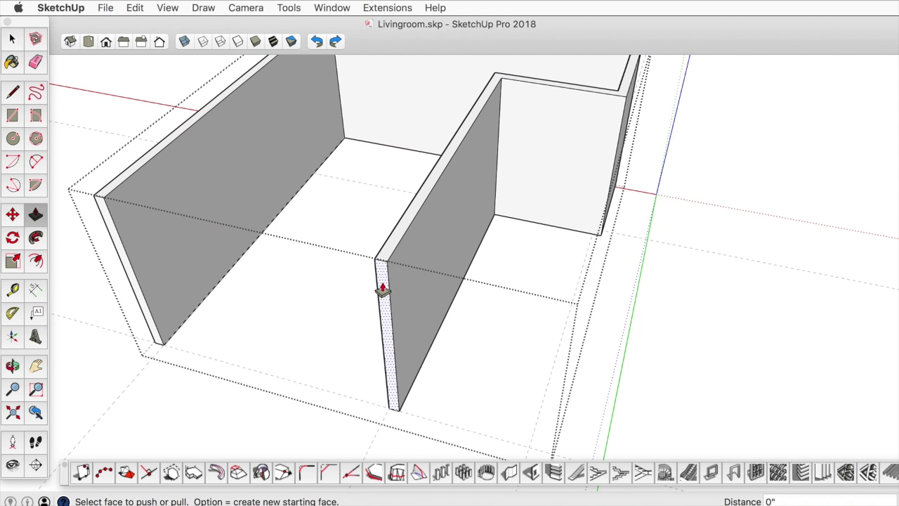
pyautogui.click(381, 284)
pyautogui.click(508, 117)
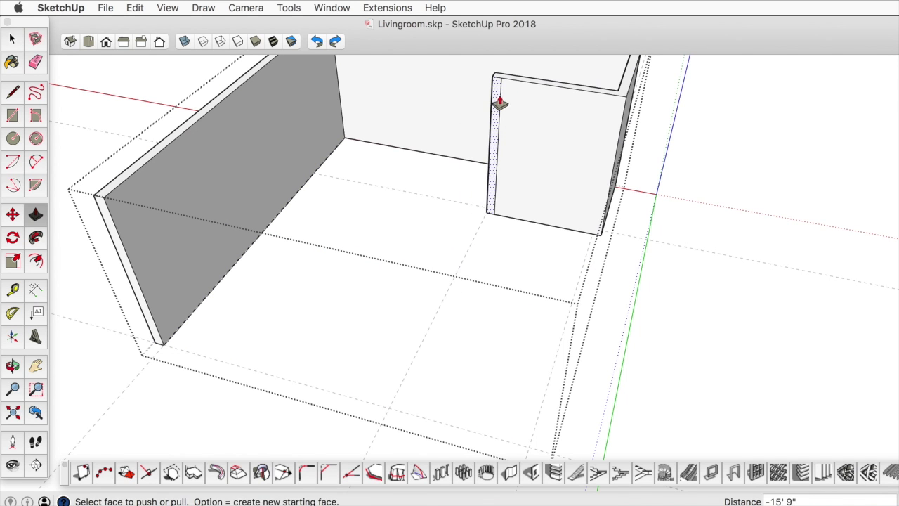
# - Erase the leftover edge on the wall end and close the wall group
pyautogui.press('e')
pyautogui.click(500, 95)
pyautogui.press('space')
pyautogui.press('Escape')
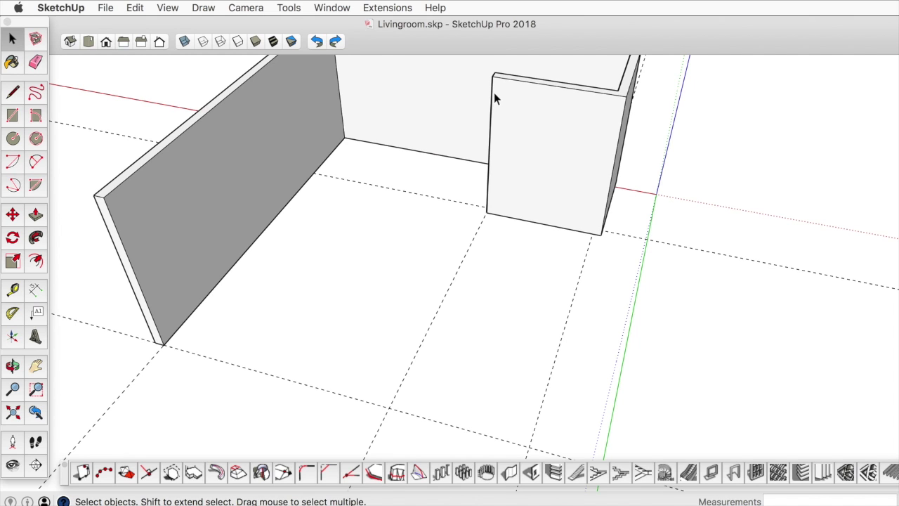
pyautogui.click(511, 473)
pyautogui.click(100, 346)
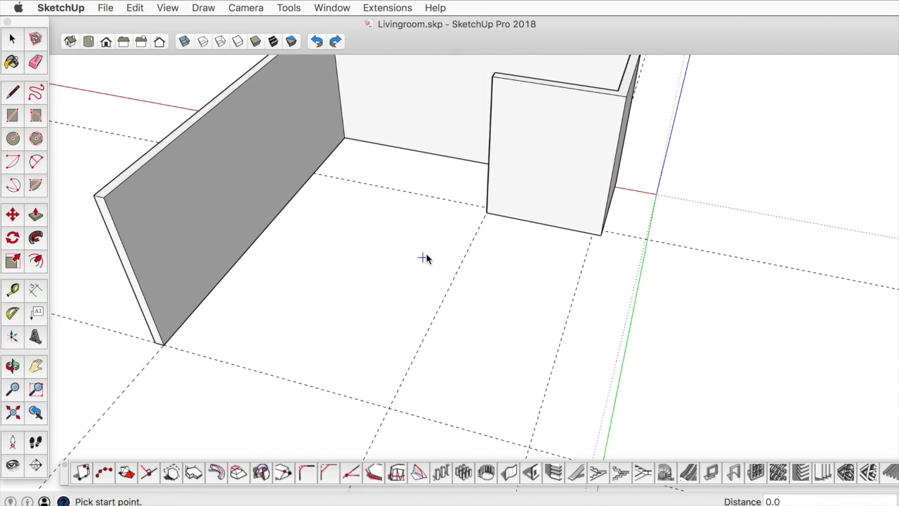
pyautogui.click(487, 214)
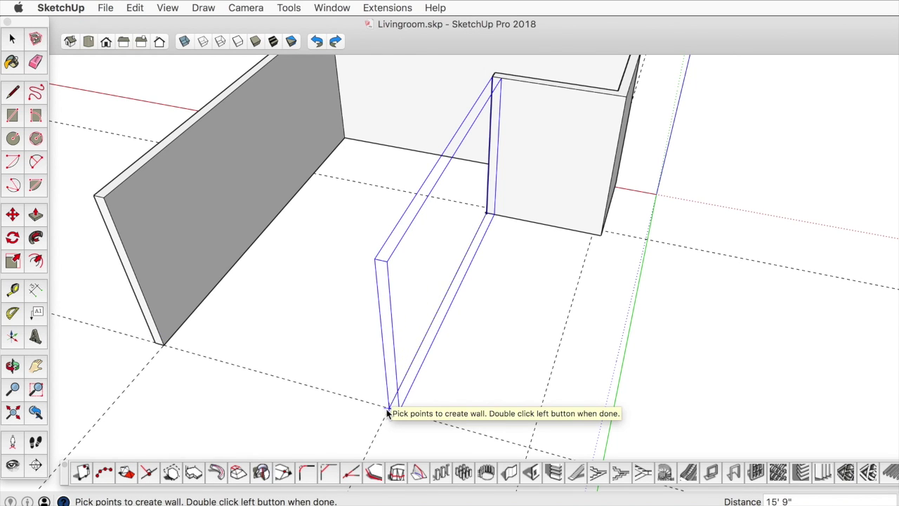
pyautogui.doubleClick(388, 409)
pyautogui.moveTo(391, 407); pyautogui.dragTo(482, 345, button='middle')
pyautogui.press('m')
pyautogui.click(468, 337)
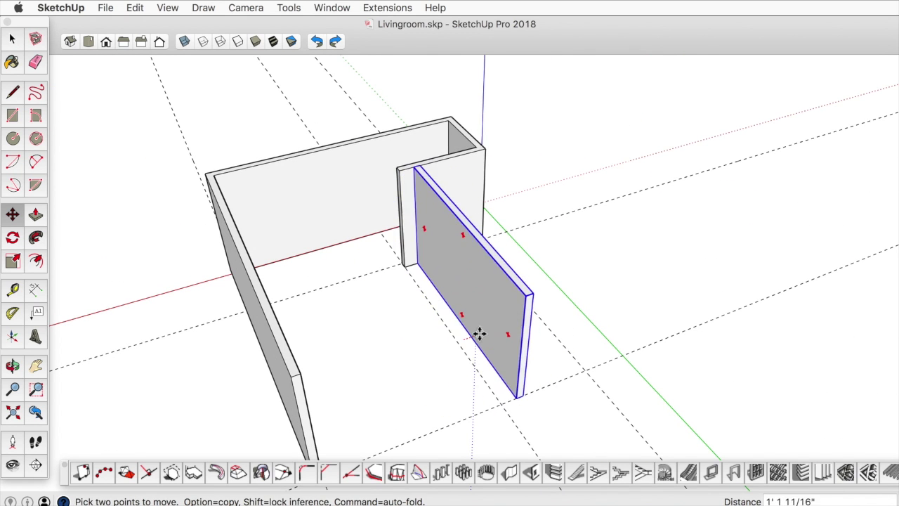
pyautogui.click(505, 304)
pyautogui.moveTo(506, 305); pyautogui.dragTo(360, 319, button='middle')
pyautogui.press('space')
pyautogui.click(436, 299)
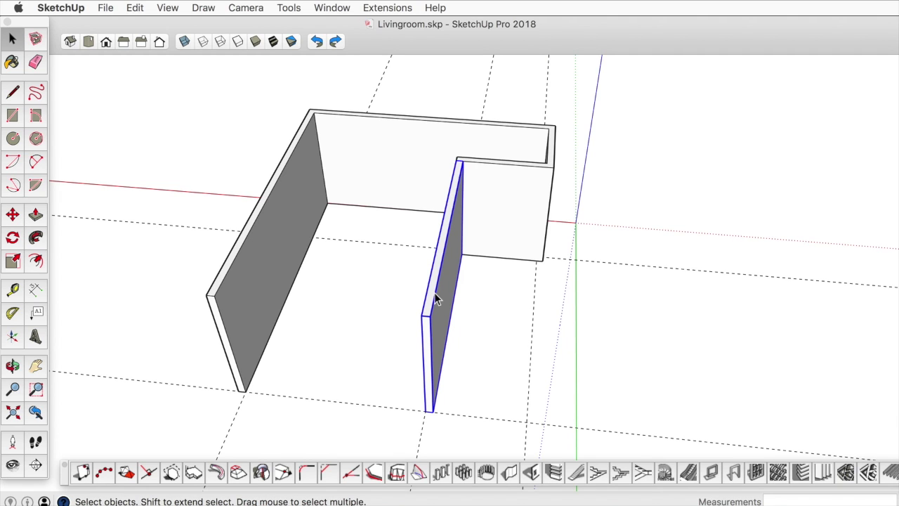
pyautogui.press('Delete')
pyautogui.press('super+z')
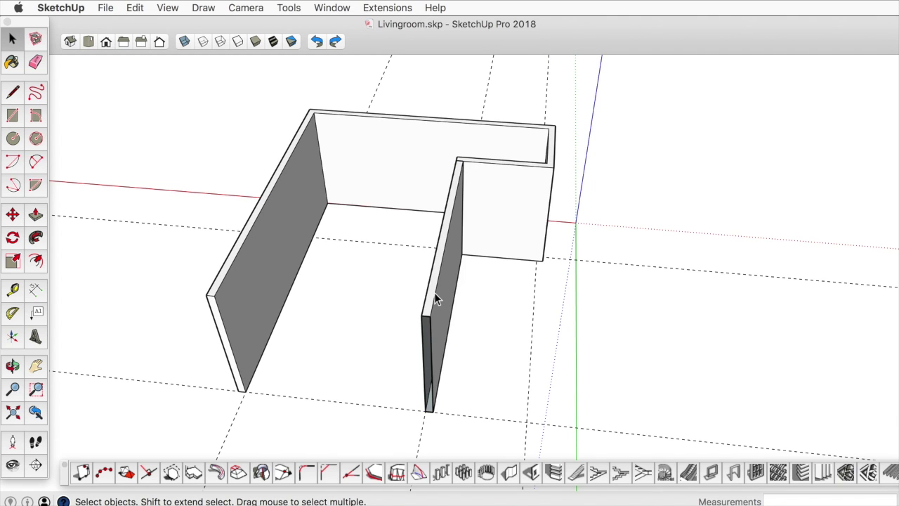
pyautogui.press('super+shift+z')
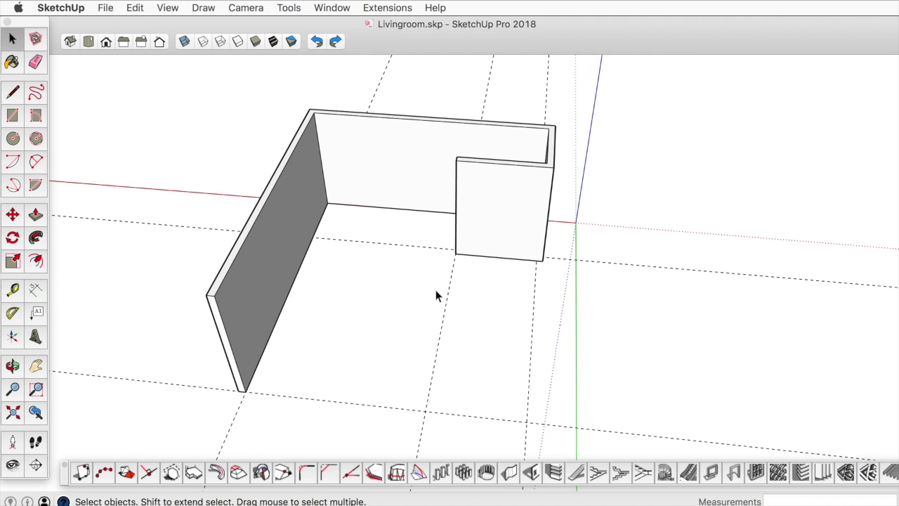
# - Undo back into the group and pull the short corner piece out into a long interior wall
pyautogui.press('super+z')
pyautogui.press('p')
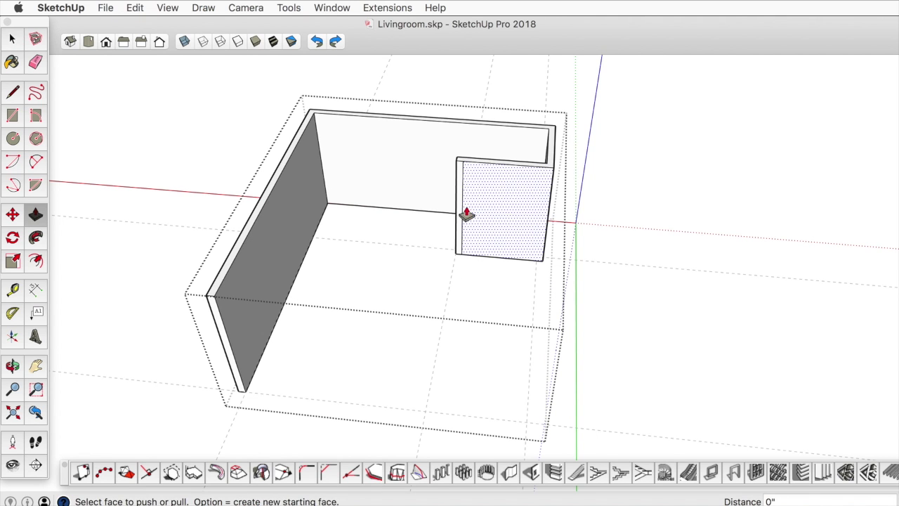
pyautogui.moveTo(461, 220); pyautogui.dragTo(426, 416)
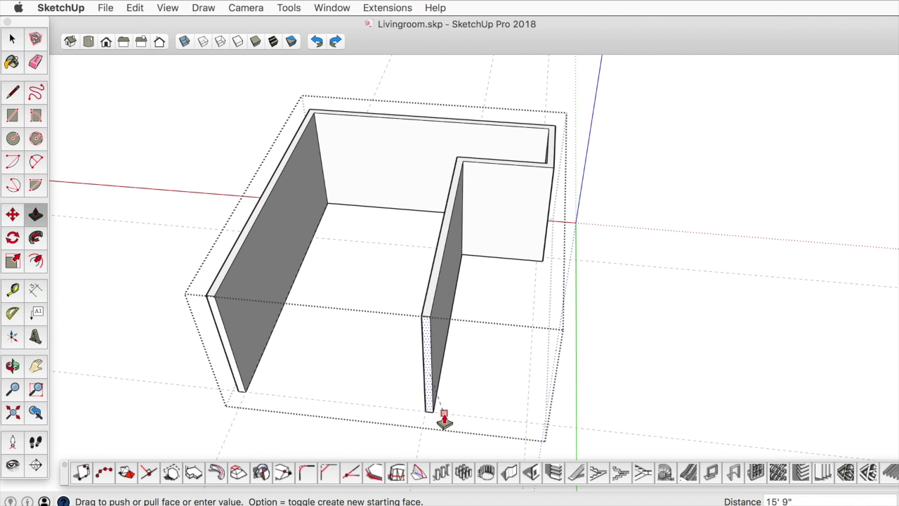
pyautogui.press('space')
pyautogui.moveTo(451, 381); pyautogui.dragTo(370, 360, button='middle')
pyautogui.scroll(3, 370, 359)
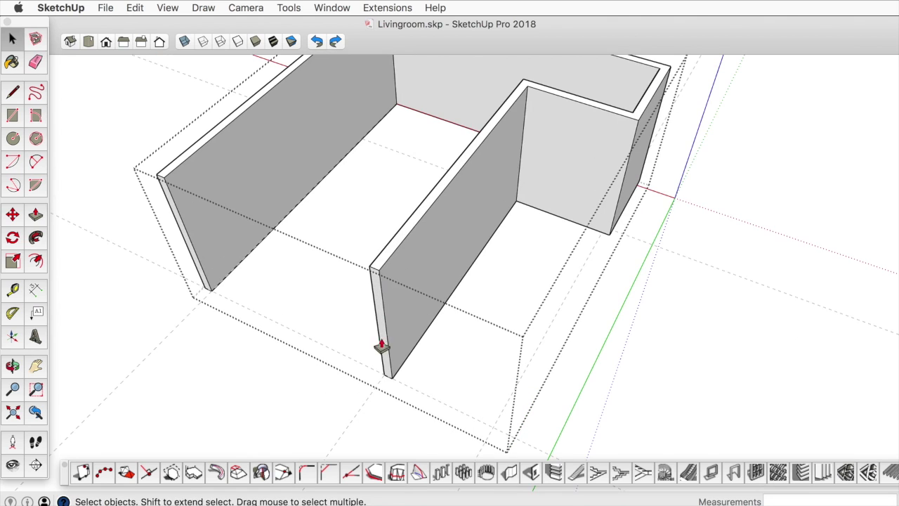
pyautogui.press('p')
pyautogui.moveTo(379, 316); pyautogui.dragTo(330, 375)
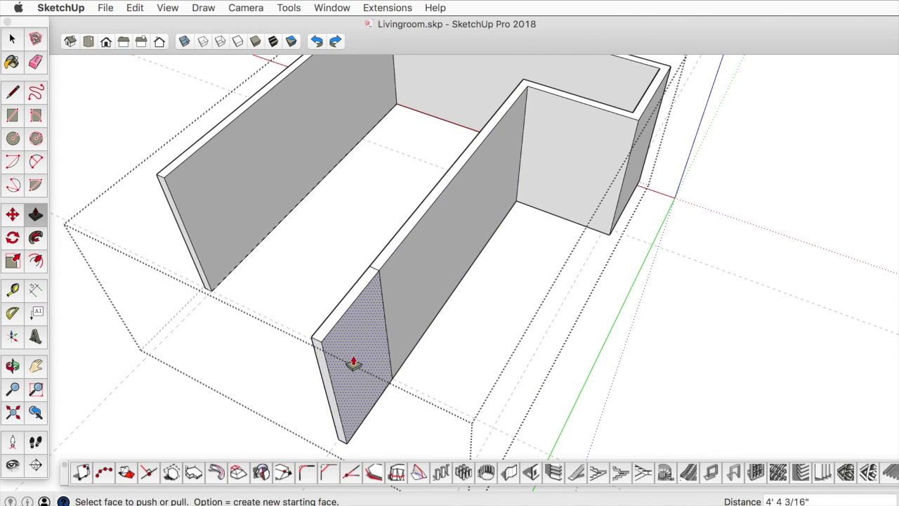
pyautogui.press('space')
pyautogui.moveTo(351, 364); pyautogui.dragTo(336, 340, button='middle')
# - Move the interior wall's thin end face 3' 1" to bring it in line with the wall
pyautogui.click(343, 327)
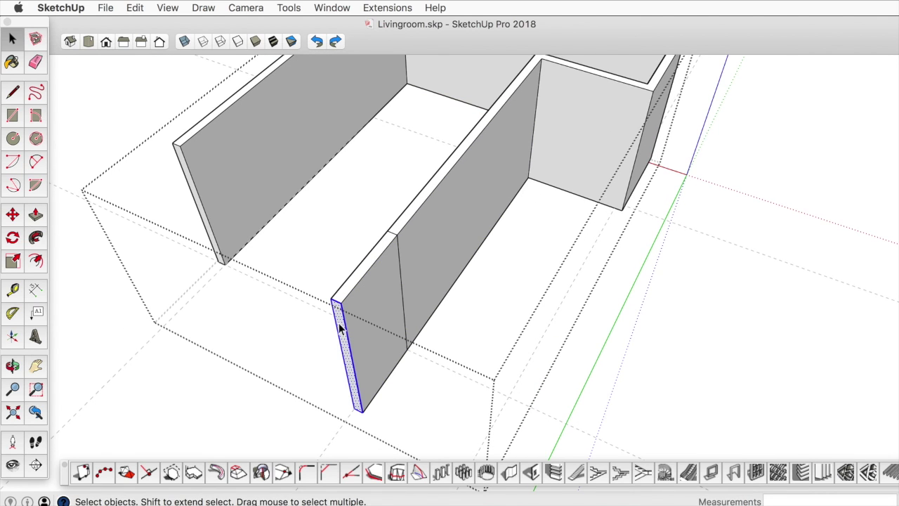
pyautogui.press('m')
pyautogui.click(339, 317)
pyautogui.click(397, 353)
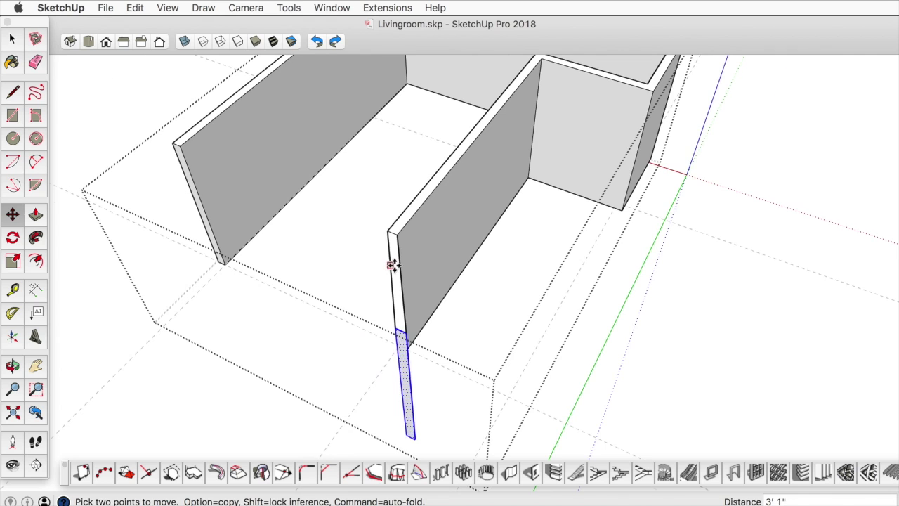
pyautogui.scroll(2, 394, 260)
pyautogui.press('e')
pyautogui.scroll(-2, 397, 211)
pyautogui.press('space')
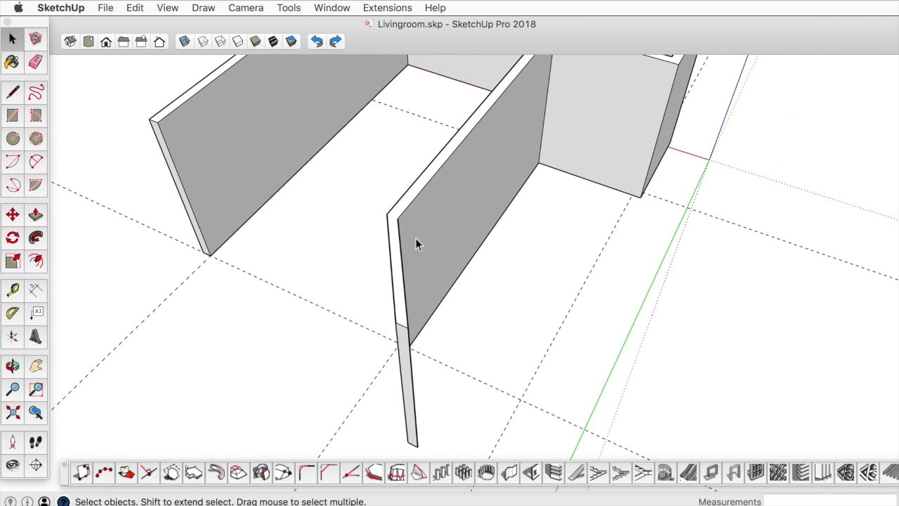
pyautogui.scroll(-2, 491, 232)
pyautogui.moveTo(492, 232)
pyautogui.mouseDown(button='middle')
pyautogui.moveTo(460, 210)
pyautogui.moveTo(252, 196)
pyautogui.mouseUp(button='middle')
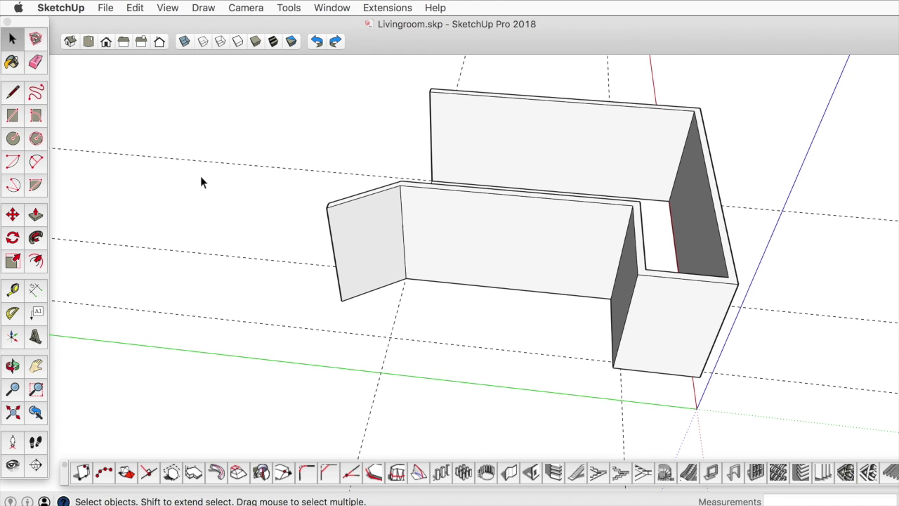
# - Draw a line across the wall top at the corner to split off the slanted tip
pyautogui.click(363, 229)
pyautogui.moveTo(418, 197); pyautogui.dragTo(401, 211, button='middle')
pyautogui.scroll(5, 405, 200)
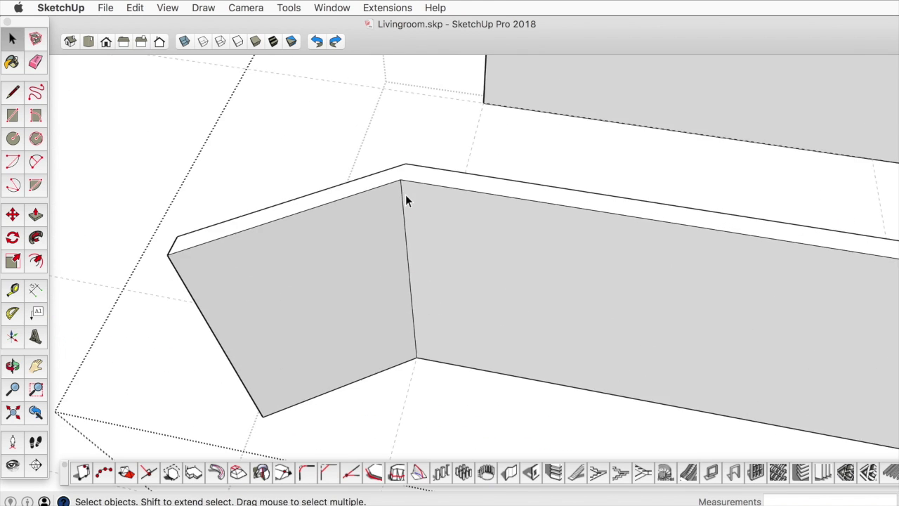
pyautogui.press('l')
pyautogui.scroll(3, 416, 148)
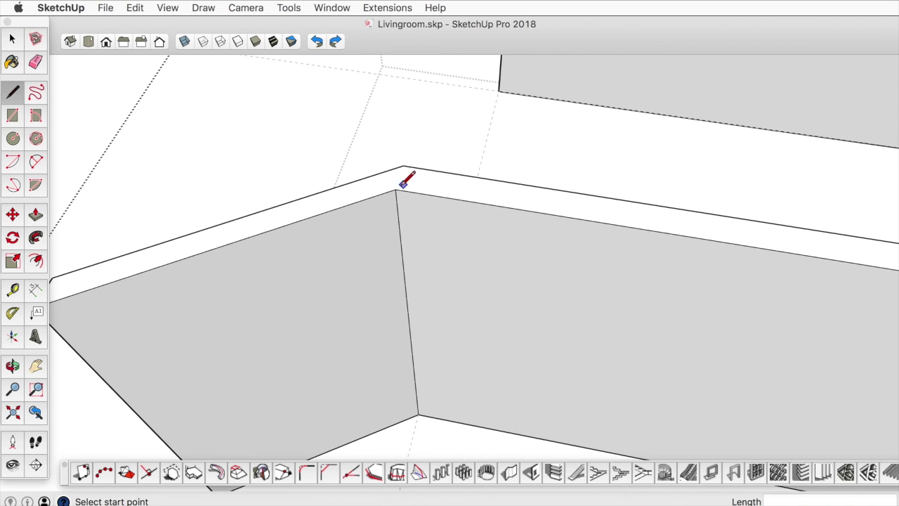
pyautogui.click(397, 187)
pyautogui.click(404, 168)
pyautogui.press('space')
# - Push the split-off tip's top face down 9' to remove it
pyautogui.click(382, 188)
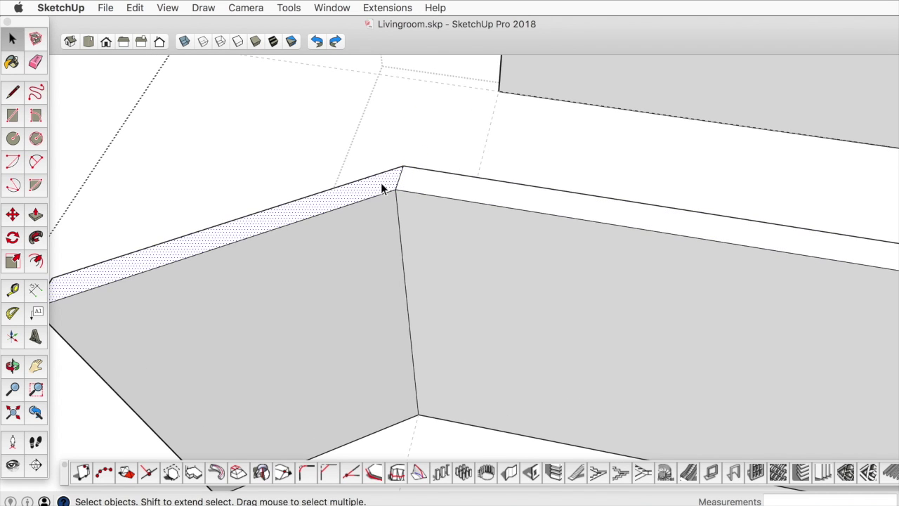
pyautogui.press('p')
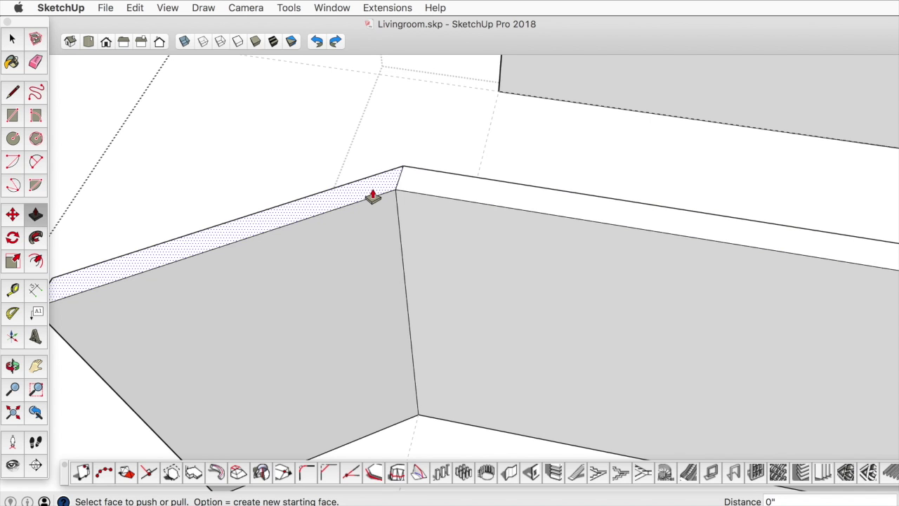
pyautogui.moveTo(371, 194); pyautogui.dragTo(391, 425)
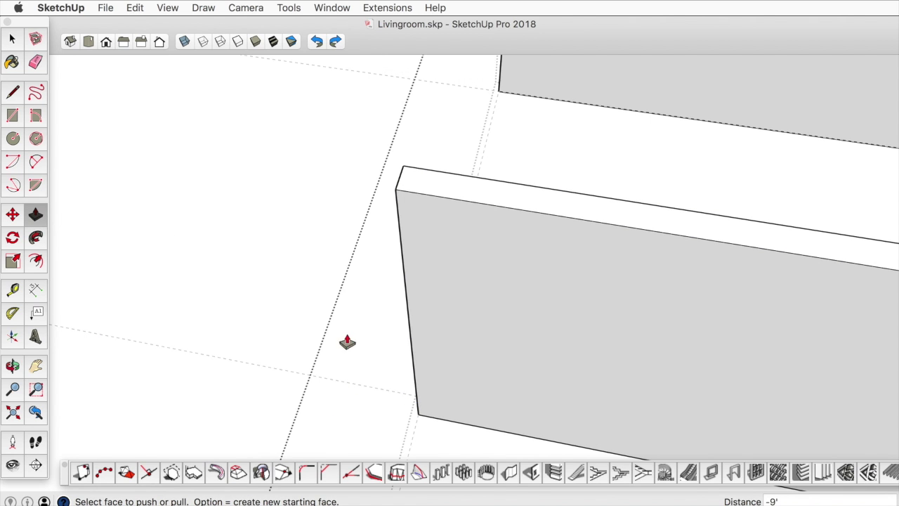
pyautogui.scroll(-5, 342, 335)
pyautogui.moveTo(342, 334); pyautogui.dragTo(550, 305, button='middle')
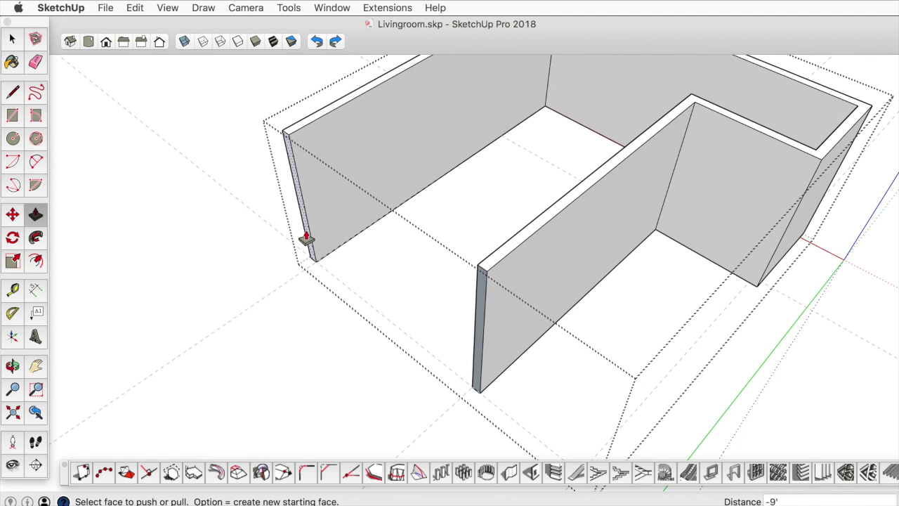
# - Pull the left wall's end face out 9' and exit the wall group
pyautogui.moveTo(260, 261); pyautogui.dragTo(351, 261, button='middle')
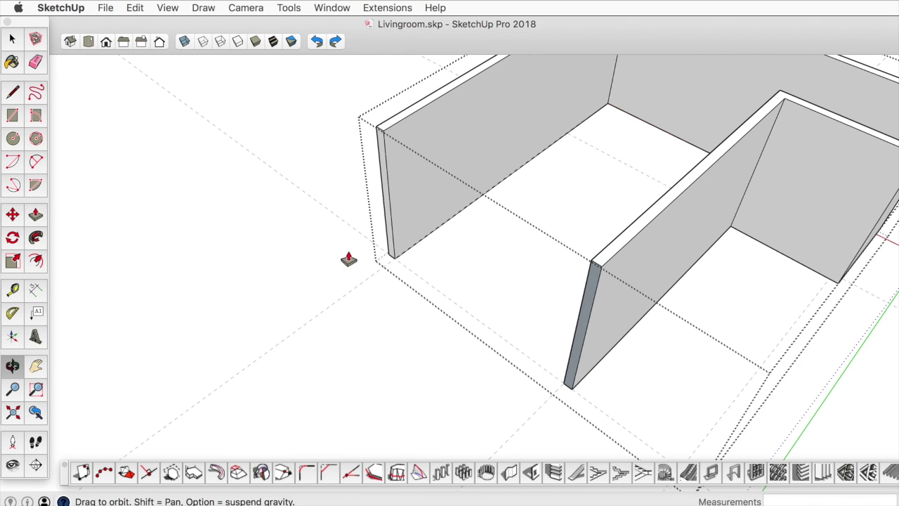
pyautogui.moveTo(389, 227); pyautogui.dragTo(246, 342)
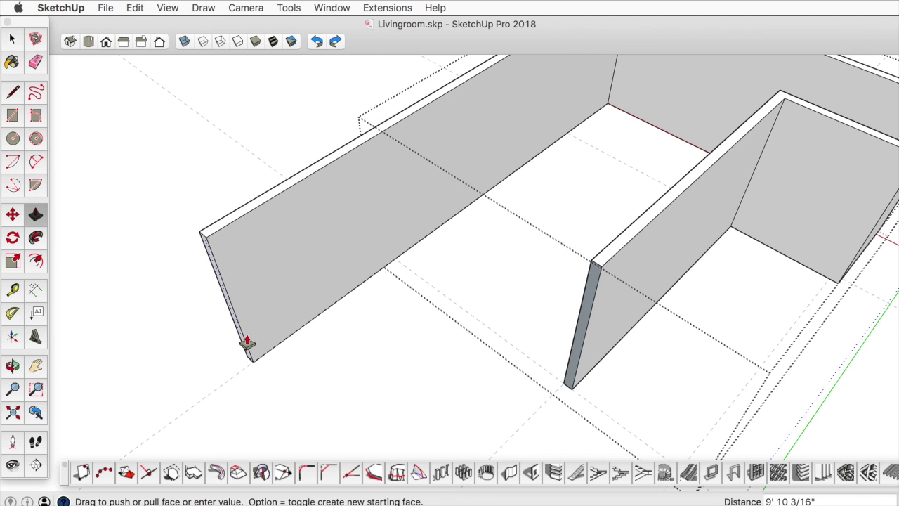
pyautogui.write('9')
pyautogui.press('Return')
pyautogui.press('space')
pyautogui.press('Escape')
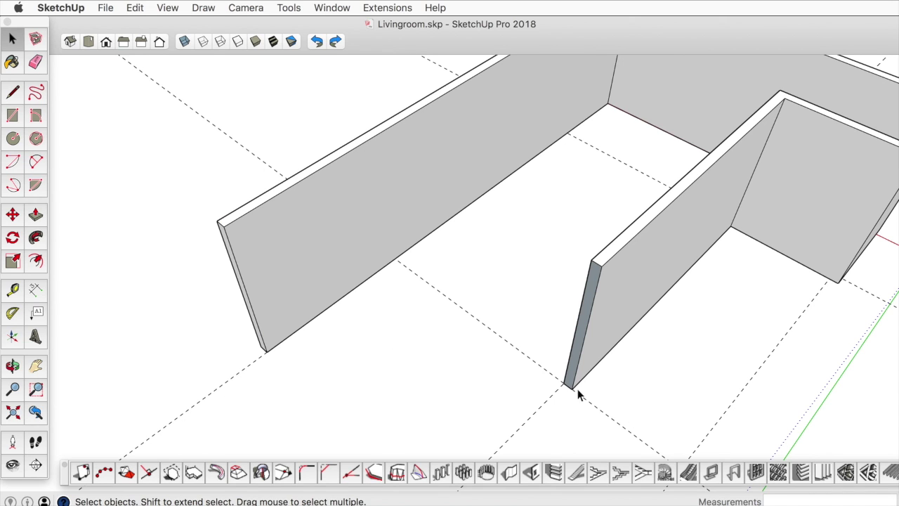
# - Zoom in and orbit so the camera sits between the long parallel walls facing the back wall
pyautogui.scroll(2, 514, 249)
pyautogui.scroll(4, 505, 250)
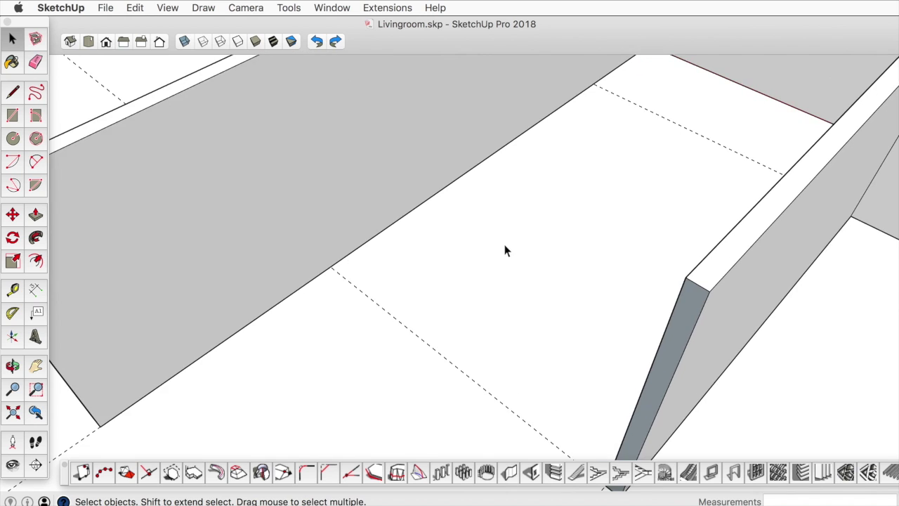
pyautogui.moveTo(503, 248); pyautogui.dragTo(545, 188, button='middle')
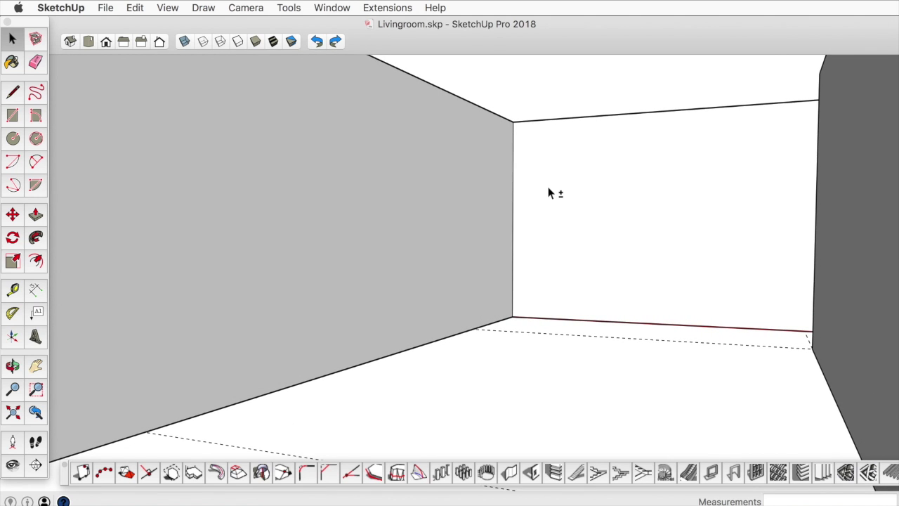